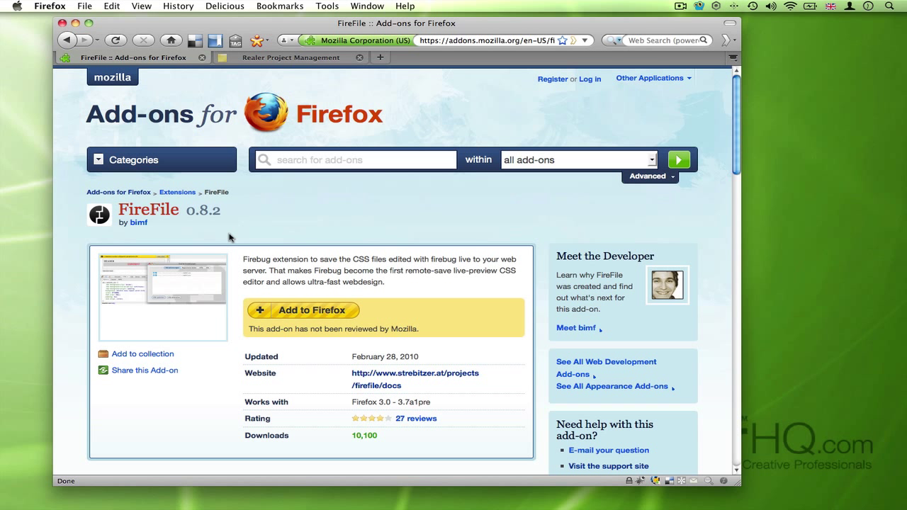
Install the FireFile add-on past the unreviewed-add-on warning and restart Firefox
{"action": "left_click", "coordinate": [301, 311]}
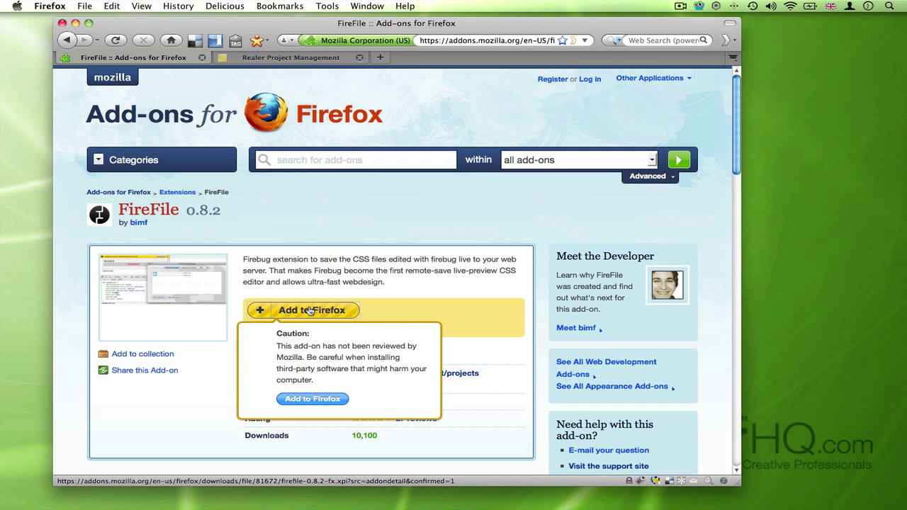
{"action": "left_click", "coordinate": [312, 399]}
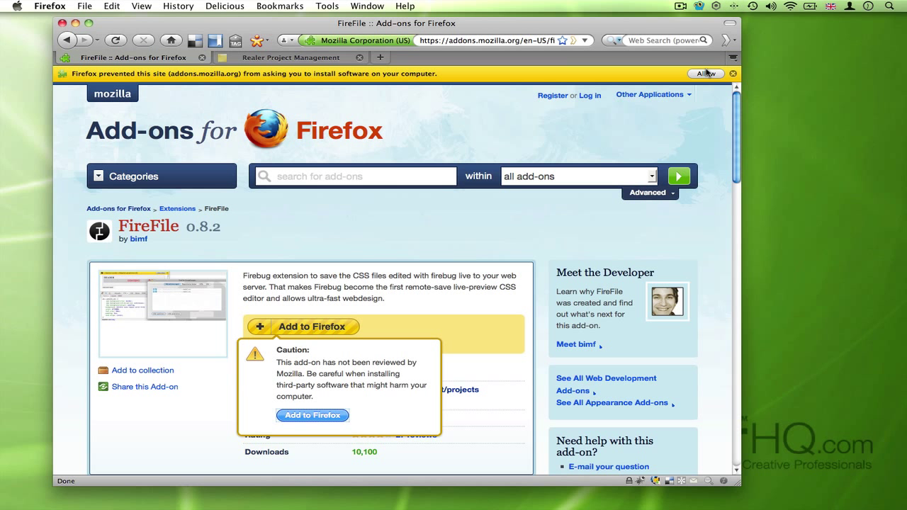
{"action": "left_click", "coordinate": [705, 74]}
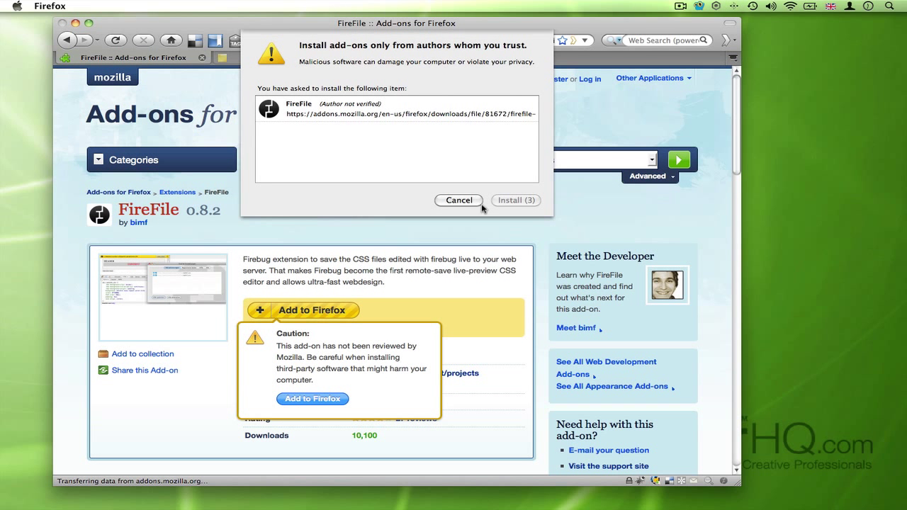
{"action": "left_click", "coordinate": [525, 202]}
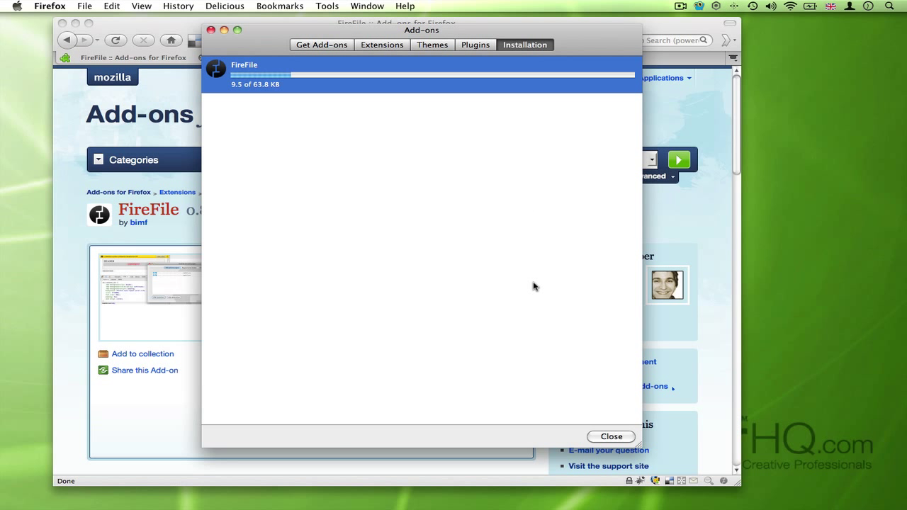
{"action": "left_click", "coordinate": [594, 64]}
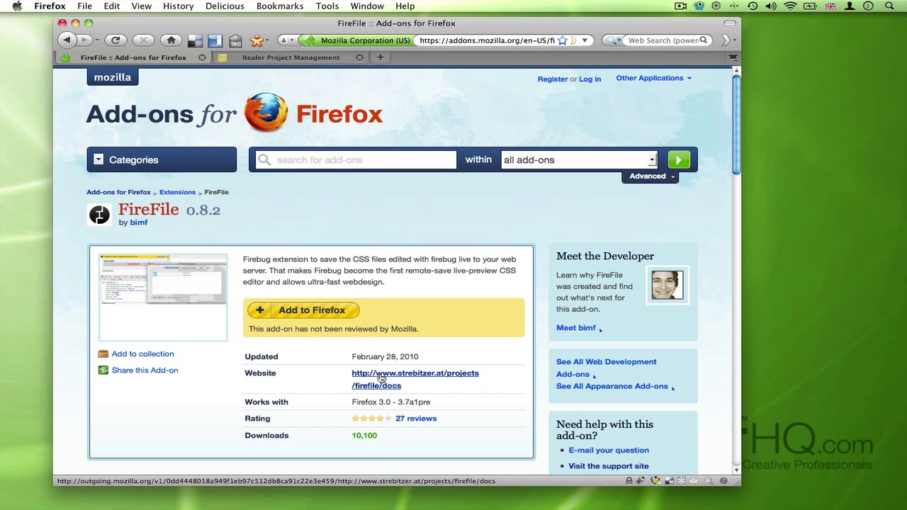
Download firefile.php.zip from the START HERE page of the FireFile website
{"action": "left_click", "coordinate": [381, 378]}
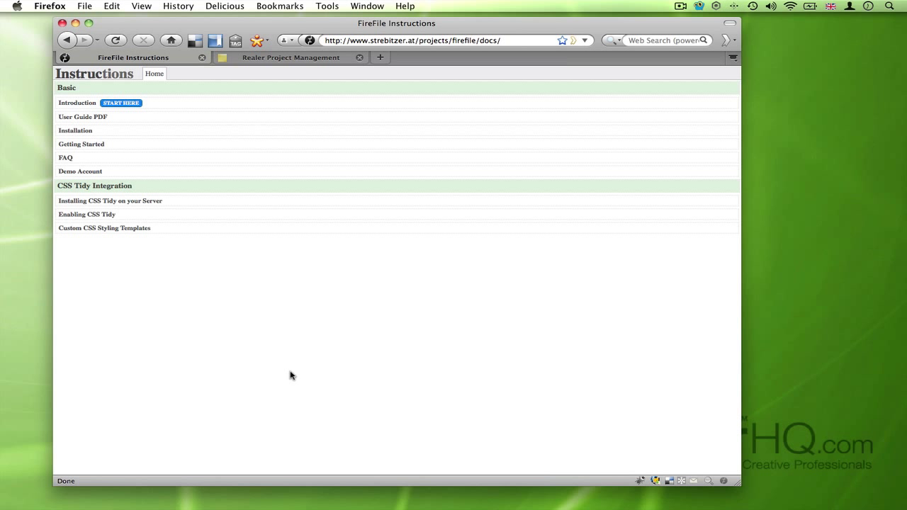
{"action": "left_click", "coordinate": [120, 104]}
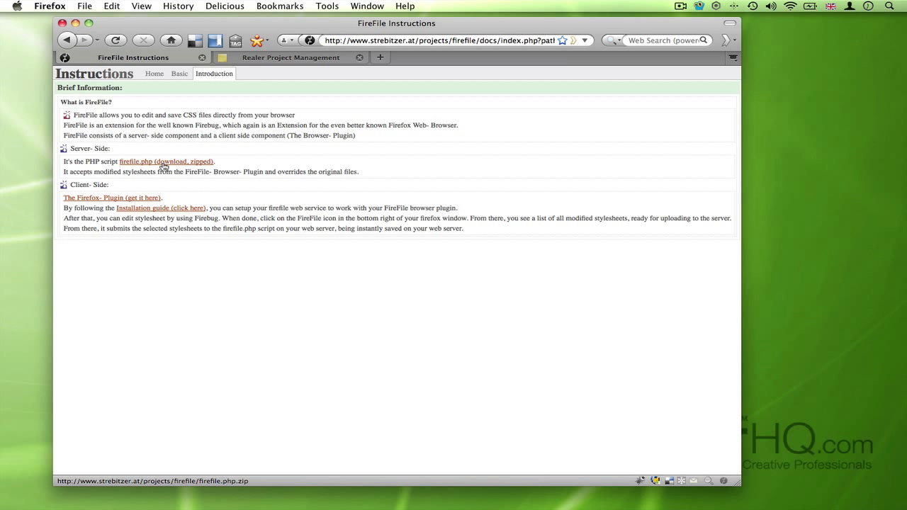
{"action": "left_click", "coordinate": [163, 165]}
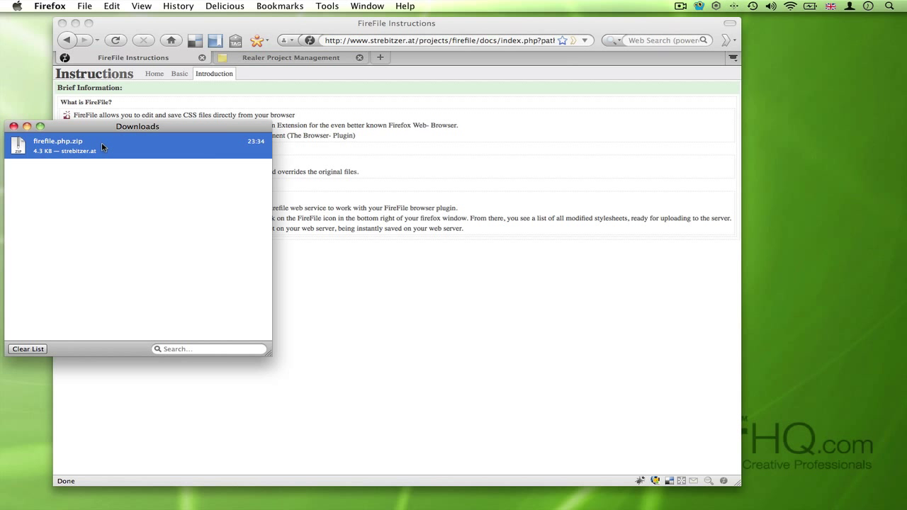
Unzip firefile.php.zip in the Downloads folder to get firefile.php
{"action": "right_click", "coordinate": [101, 145]}
{"action": "left_click", "coordinate": [120, 165]}
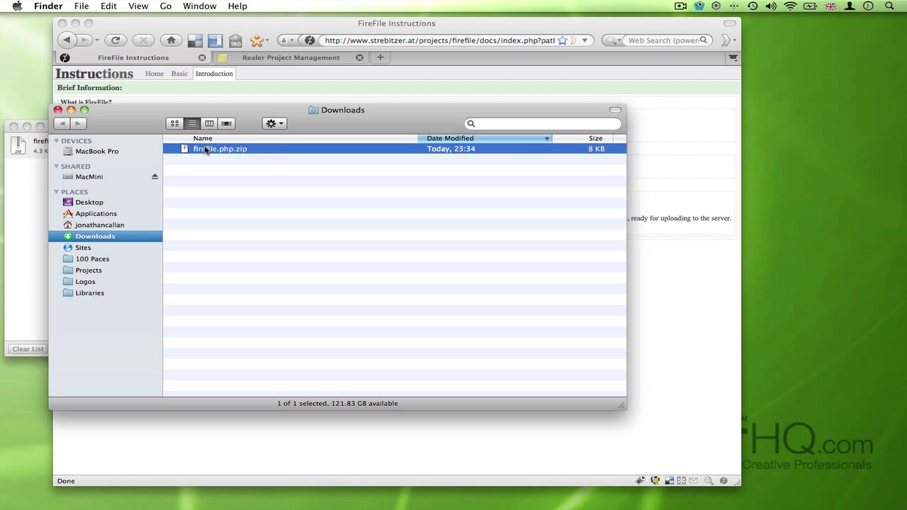
{"action": "double_click", "coordinate": [206, 150]}
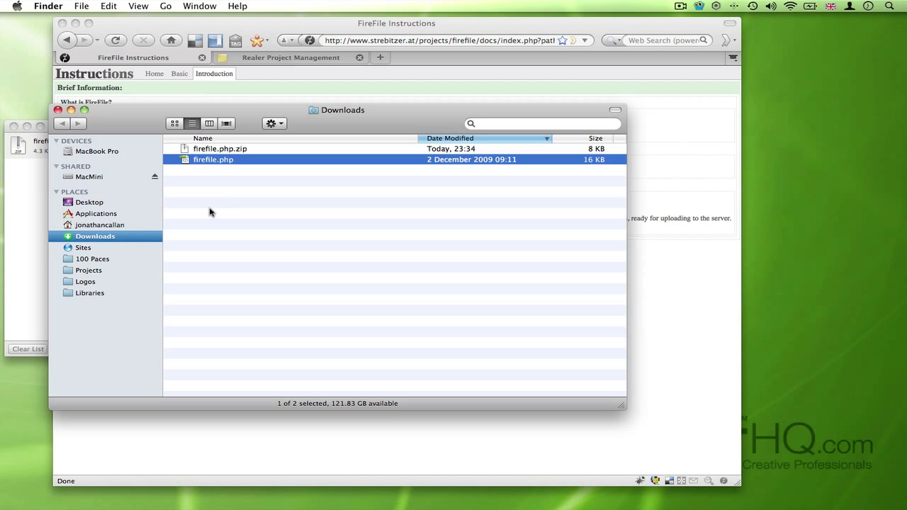
{"action": "left_click", "coordinate": [210, 211]}
{"action": "key", "text": "super+Tab"}
{"action": "key", "text": "super+Tab"}
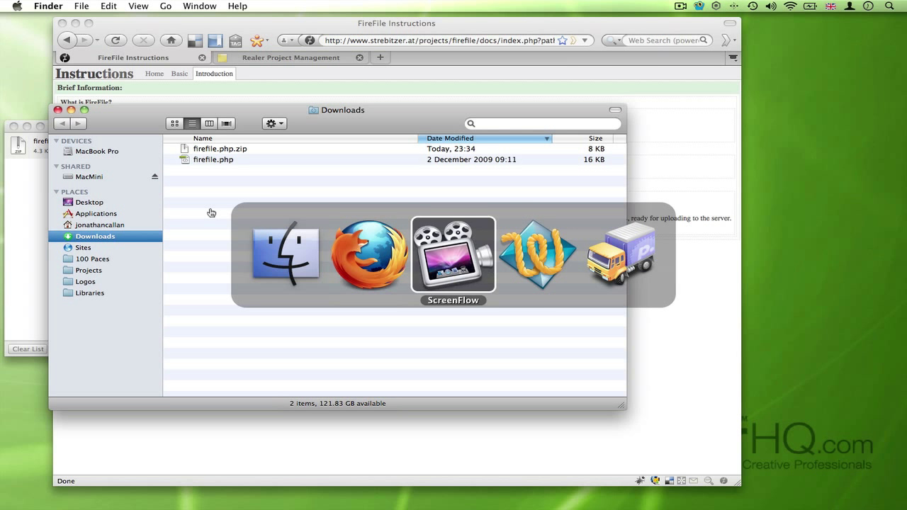
{"action": "key", "text": "super+Tab"}
{"action": "key", "text": "super+Tab"}
Upload firefile.php from Transmit's local Downloads pane and confirm the 15 KB file on the server
{"action": "left_click", "coordinate": [319, 200]}
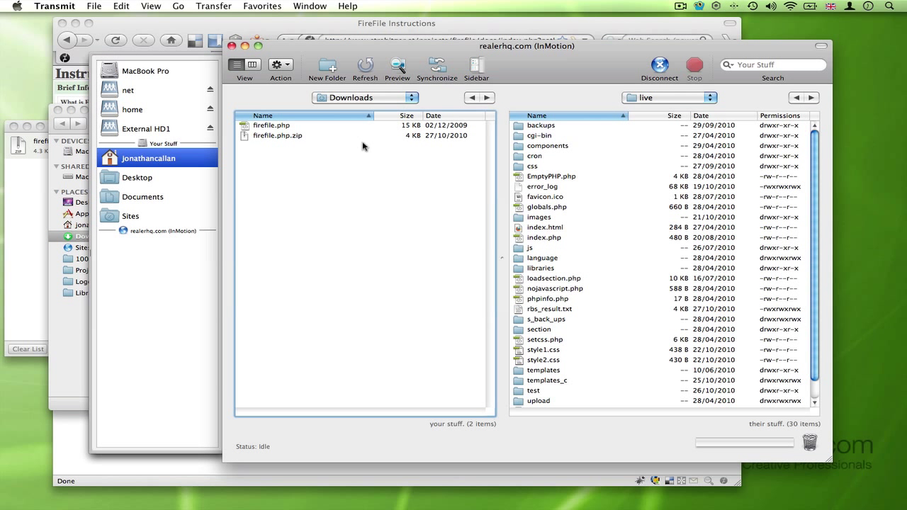
{"action": "left_click", "coordinate": [247, 128]}
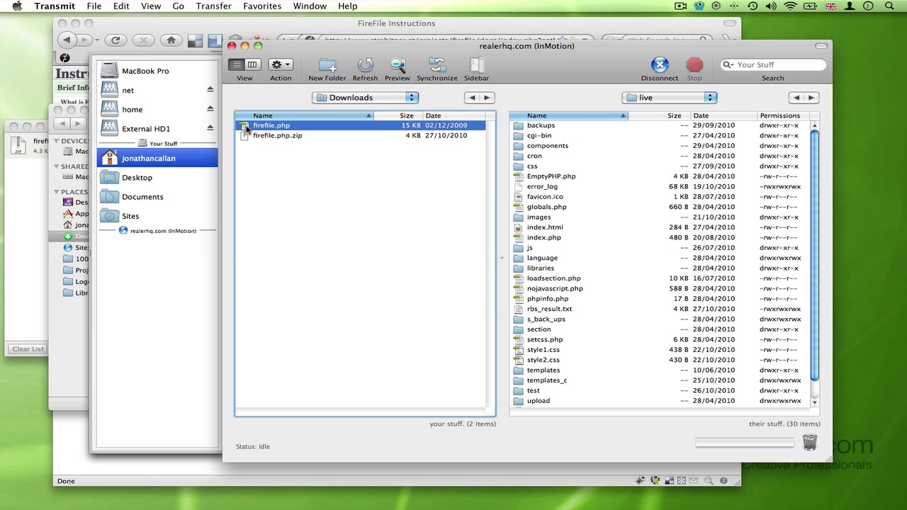
{"action": "right_click", "coordinate": [247, 128]}
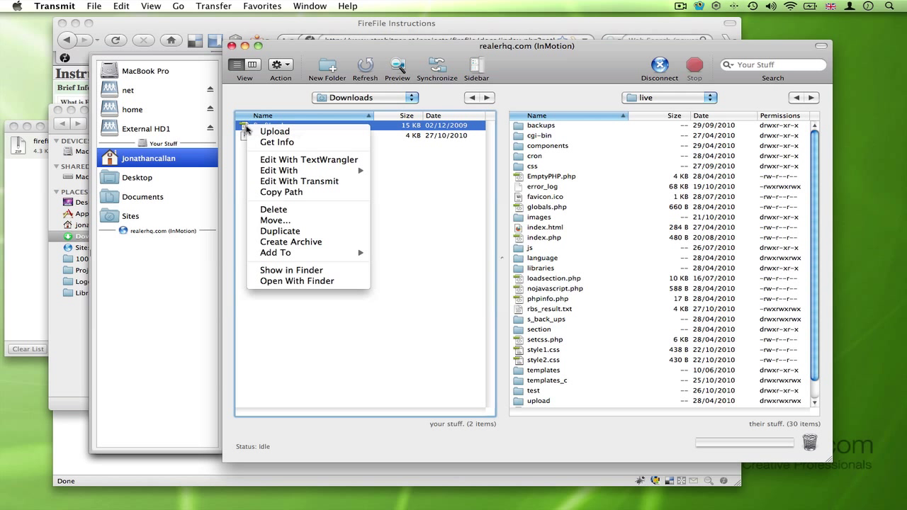
{"action": "left_click", "coordinate": [267, 135]}
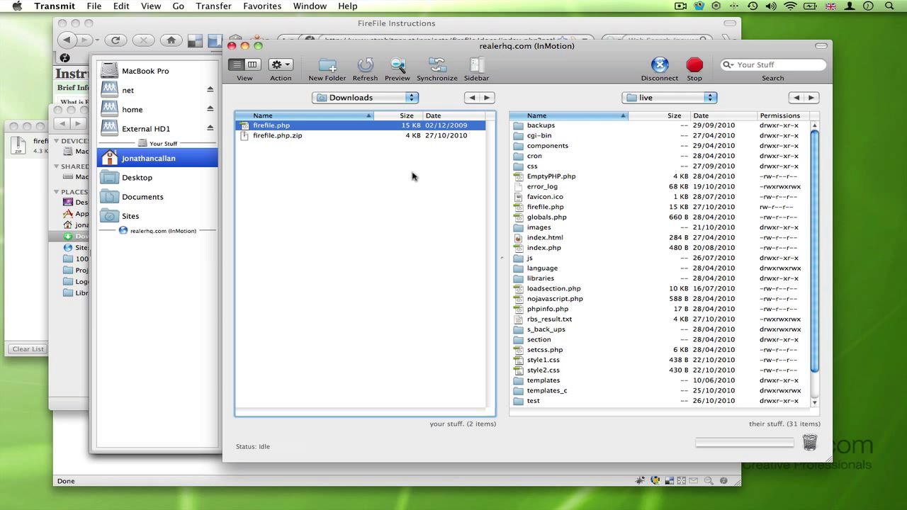
{"action": "left_click", "coordinate": [519, 208]}
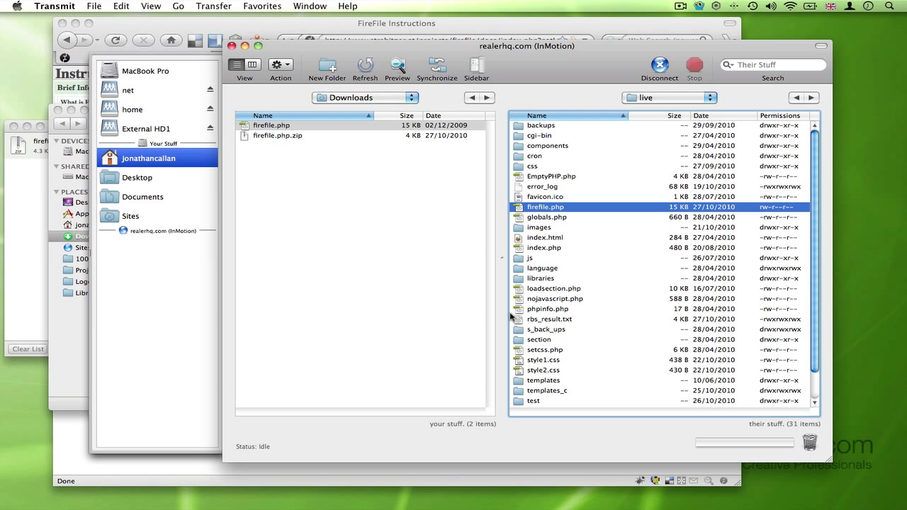
{"action": "left_click", "coordinate": [437, 231]}
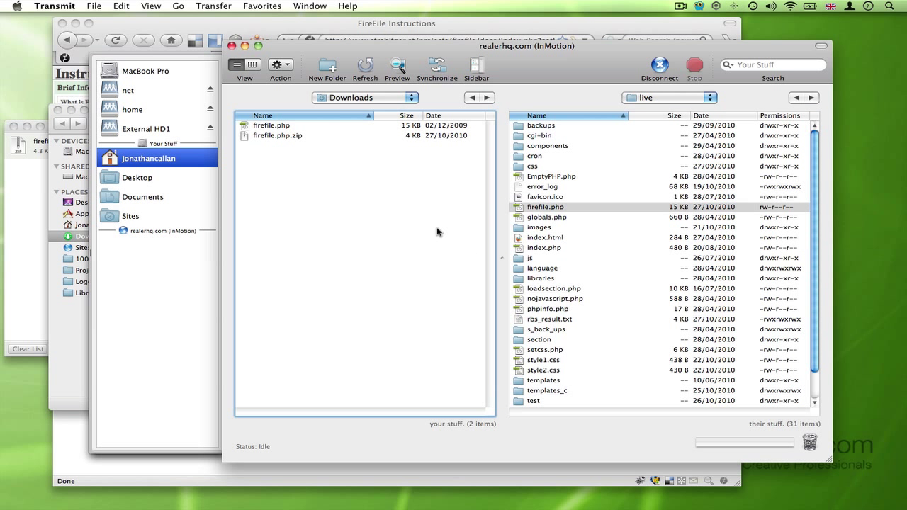
In the Realer Project Management tab, replace 'projectlist' in the address with firefile.php and load it
{"action": "left_click", "coordinate": [407, 26]}
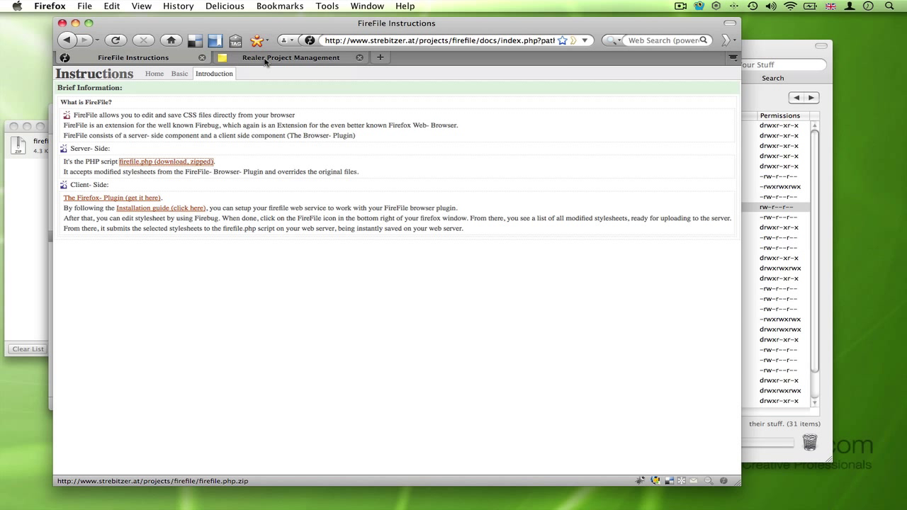
{"action": "left_click", "coordinate": [266, 60]}
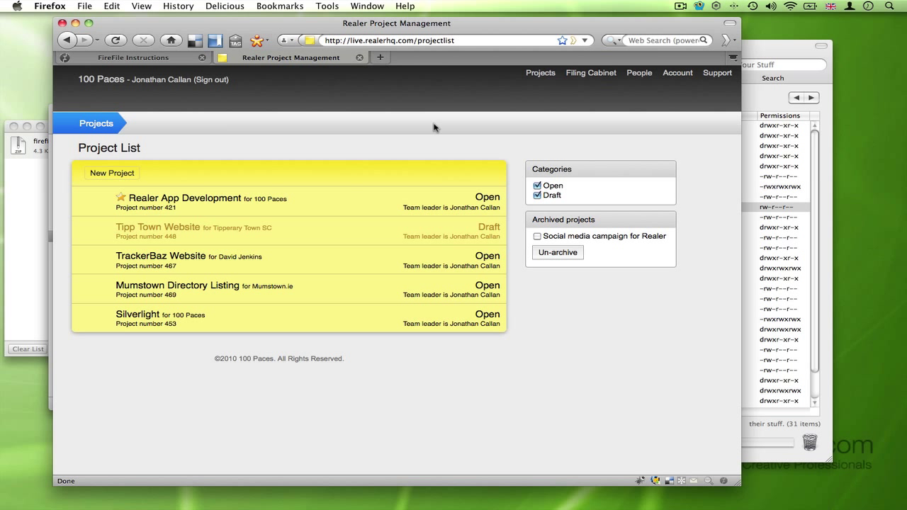
{"action": "left_click_drag", "start_coordinate": [417, 44], "coordinate": [509, 47]}
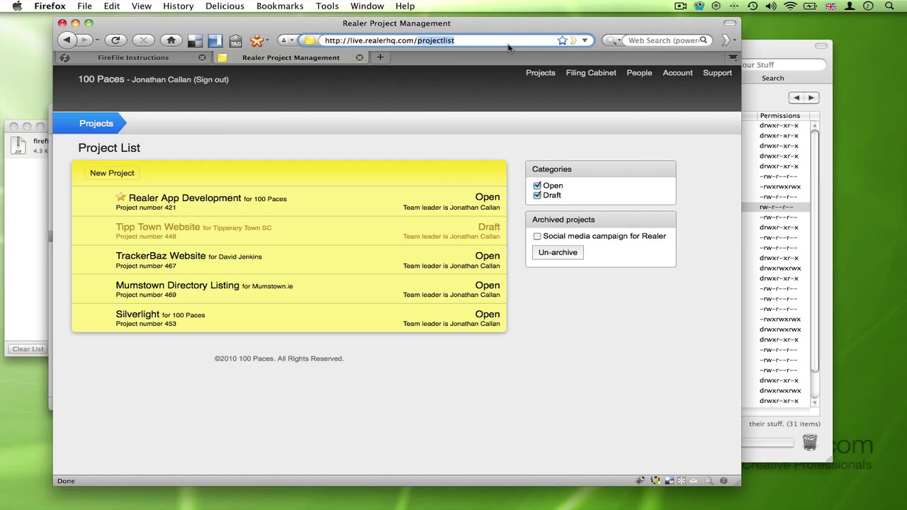
{"action": "type", "text": "fire"}
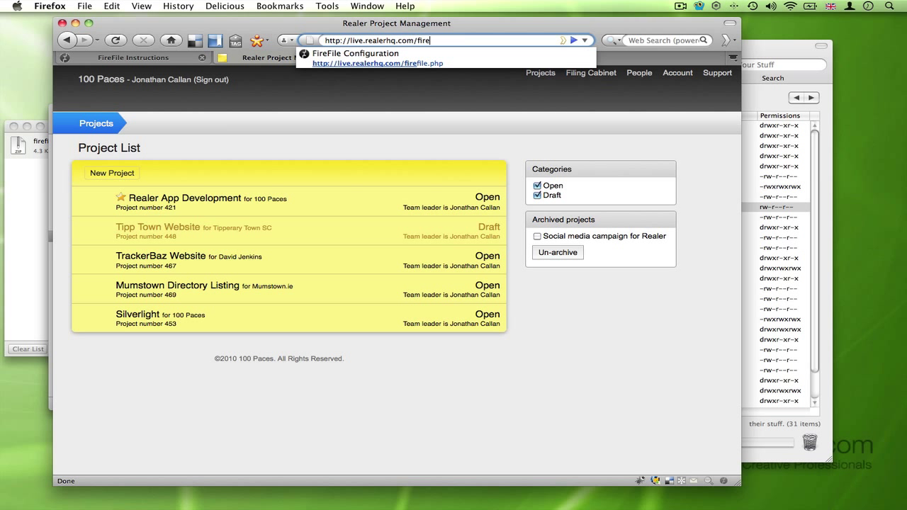
{"action": "key", "text": "Down"}
{"action": "key", "text": "Return"}
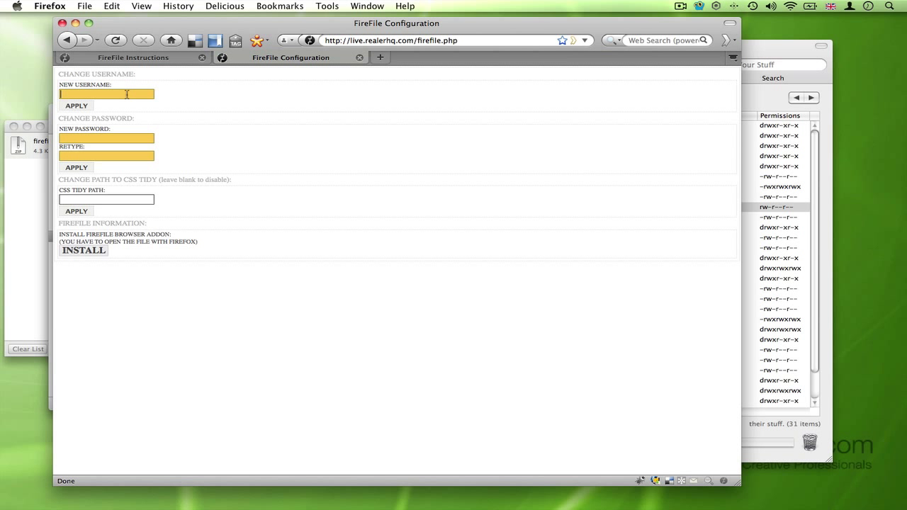
{"action": "type", "text": "testuser"}
{"action": "left_click", "coordinate": [79, 106]}
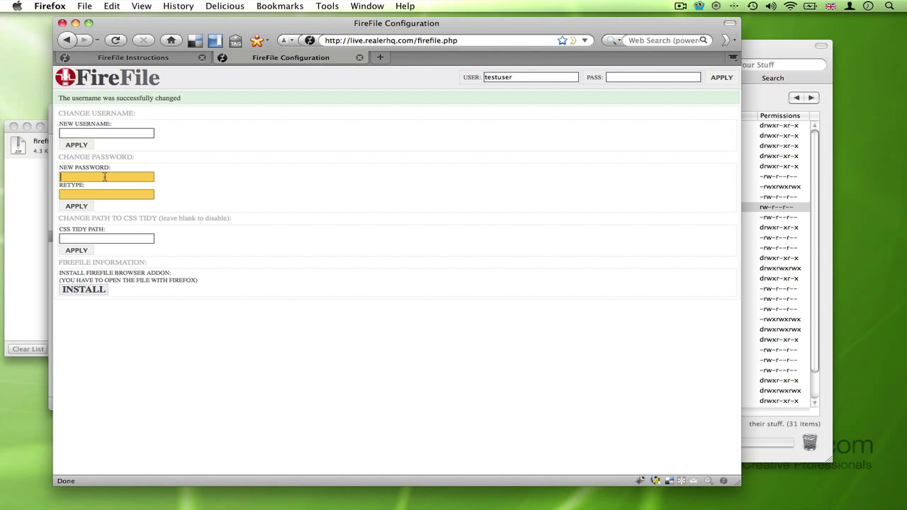
{"action": "key", "text": "Tab"}
{"action": "left_click", "coordinate": [77, 205]}
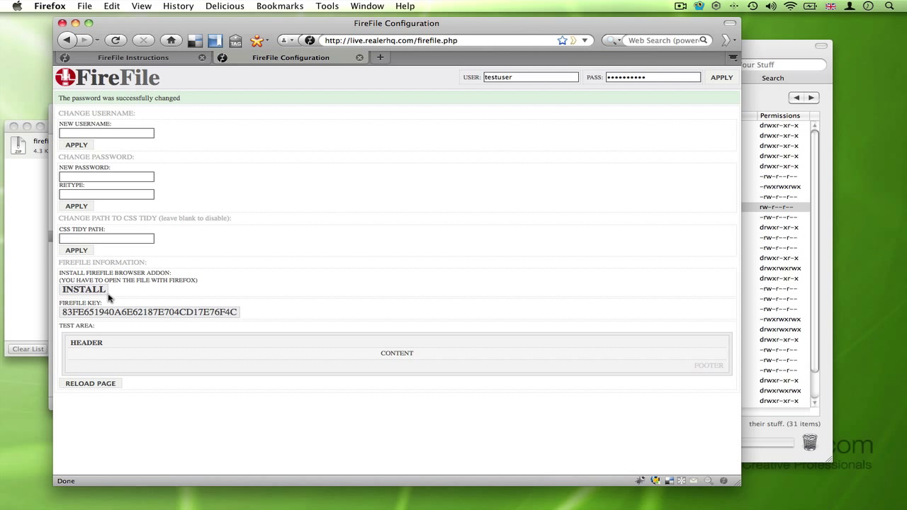
Add live.realerhq.com as an allowed FireFile site from the status-bar icon
{"action": "left_click_drag", "start_coordinate": [62, 312], "coordinate": [257, 319]}
{"action": "left_click", "coordinate": [272, 313]}
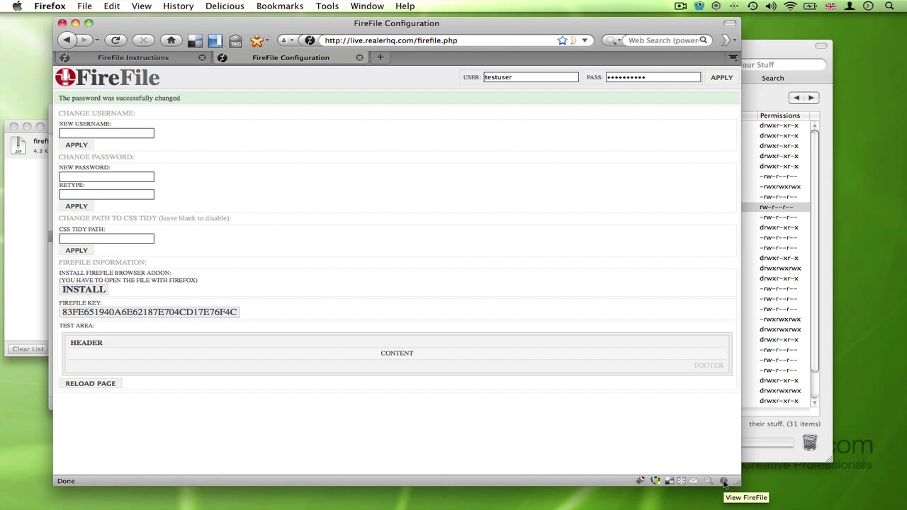
{"action": "left_click", "coordinate": [725, 483]}
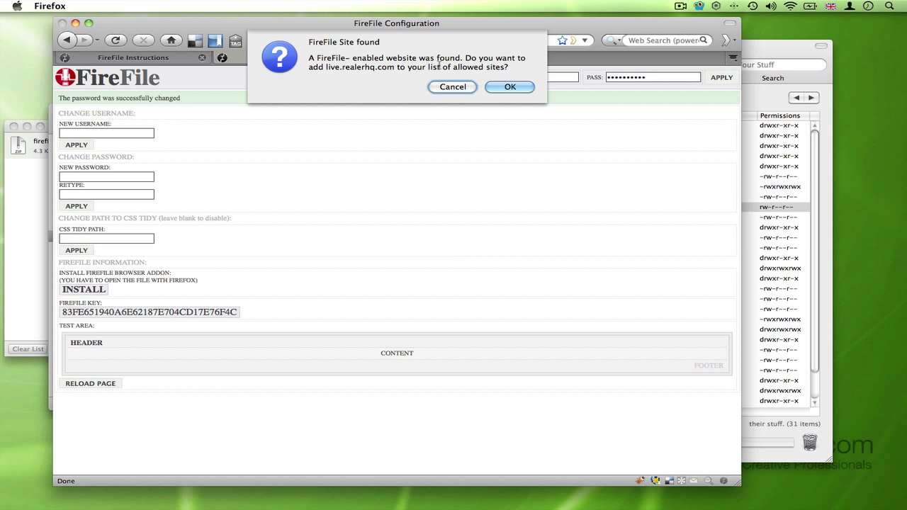
{"action": "left_click", "coordinate": [516, 89]}
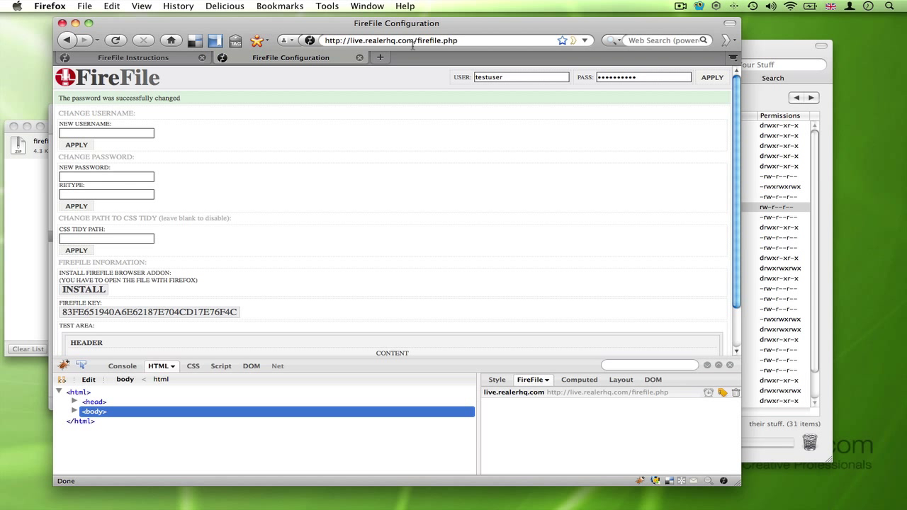
Load the site's main page at live.realerhq.com/
{"action": "left_click_drag", "start_coordinate": [416, 40], "coordinate": [467, 40]}
{"action": "key", "text": "BackSpace"}
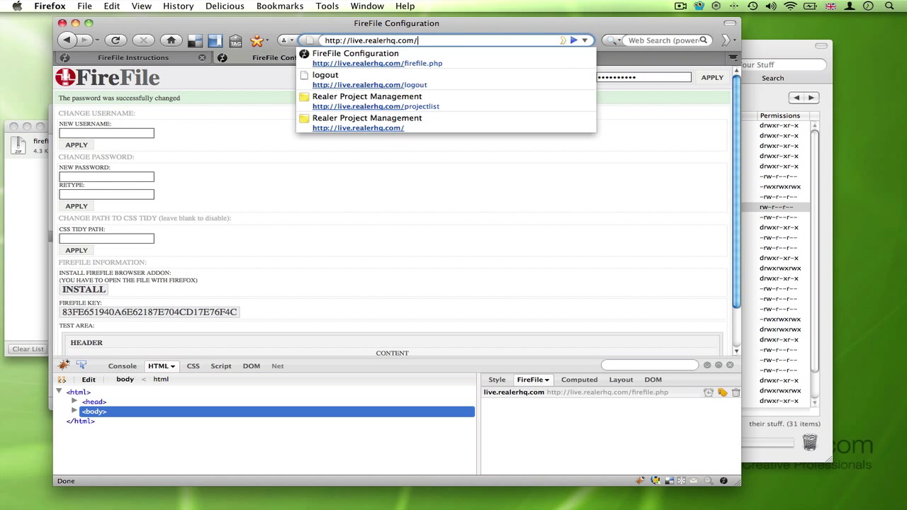
{"action": "key", "text": "Return"}
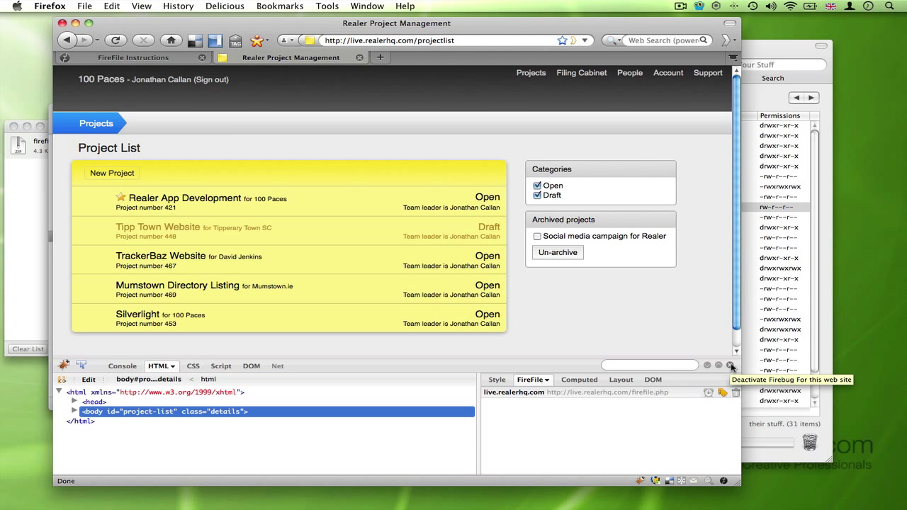
Inspect the Project List h1 in Firebug and change its colour from #222222 to blue
{"action": "left_click", "coordinate": [82, 366]}
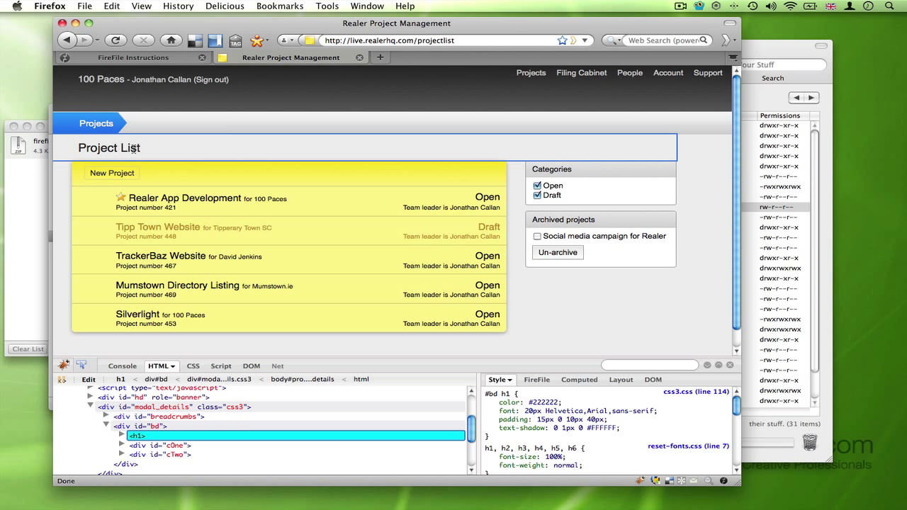
{"action": "left_click", "coordinate": [132, 148]}
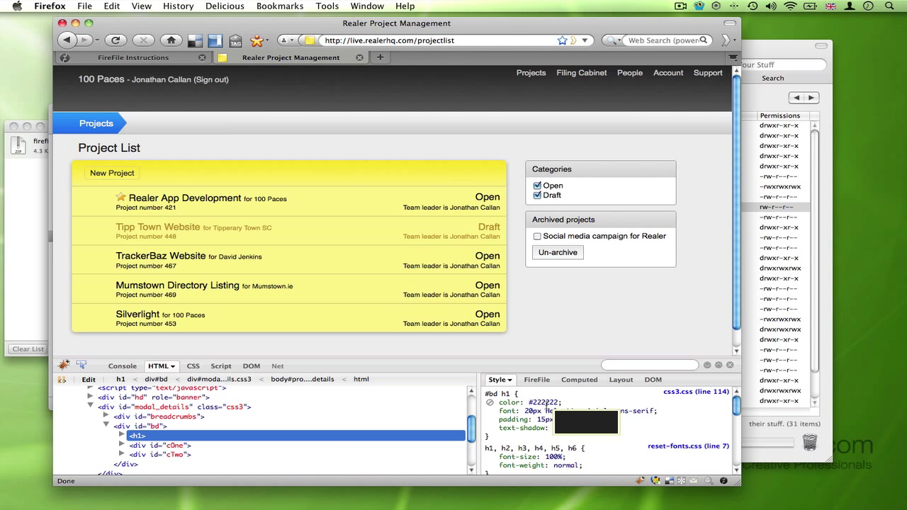
{"action": "left_click", "coordinate": [547, 403]}
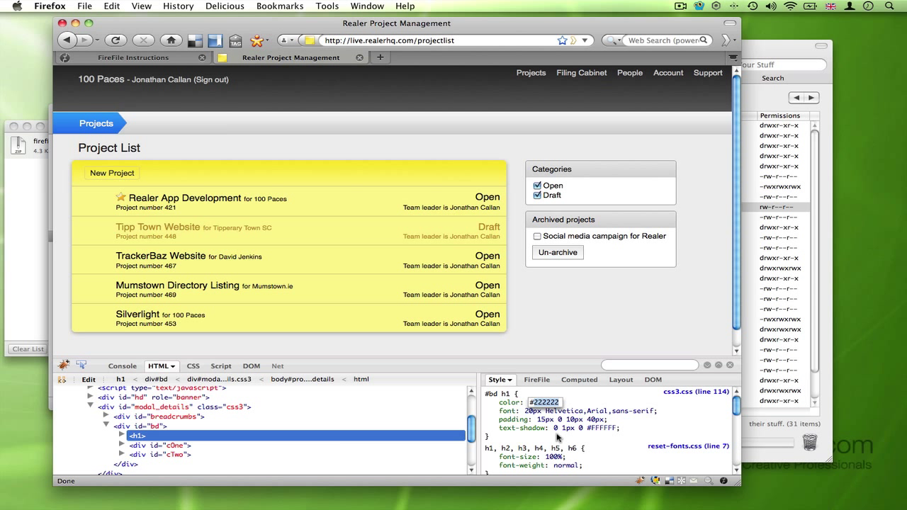
{"action": "type", "text": "b"}
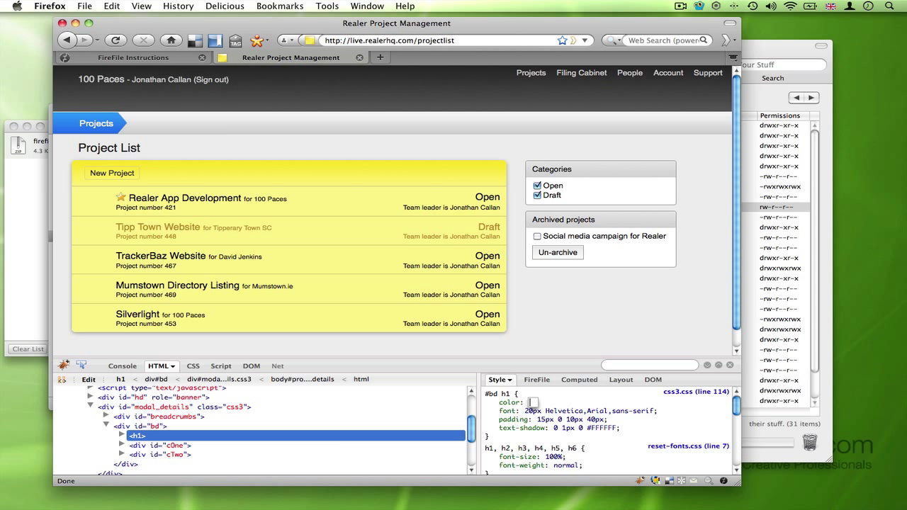
{"action": "type", "text": "lue"}
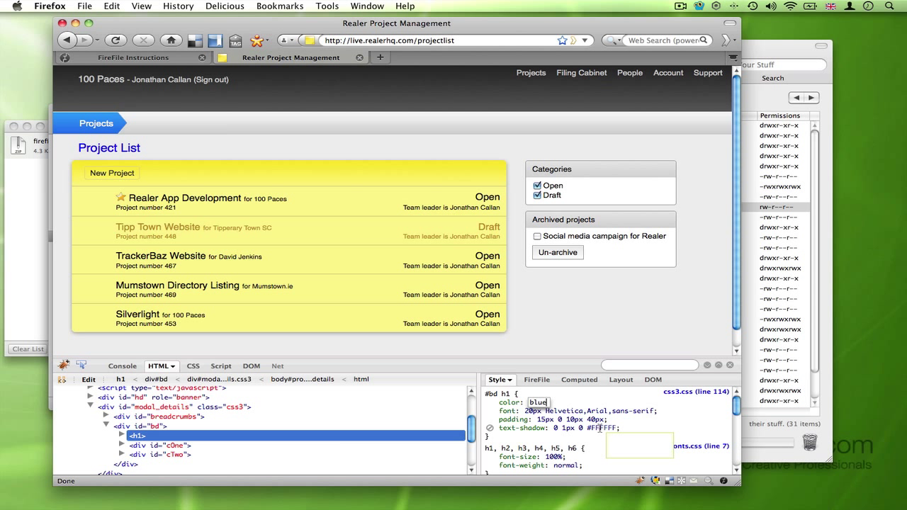
{"action": "key", "text": "Tab"}
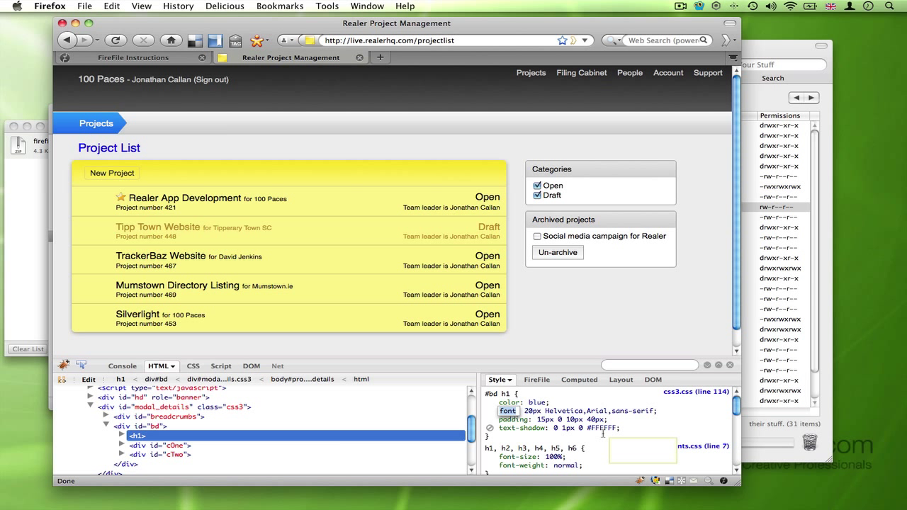
{"action": "key", "text": "Escape"}
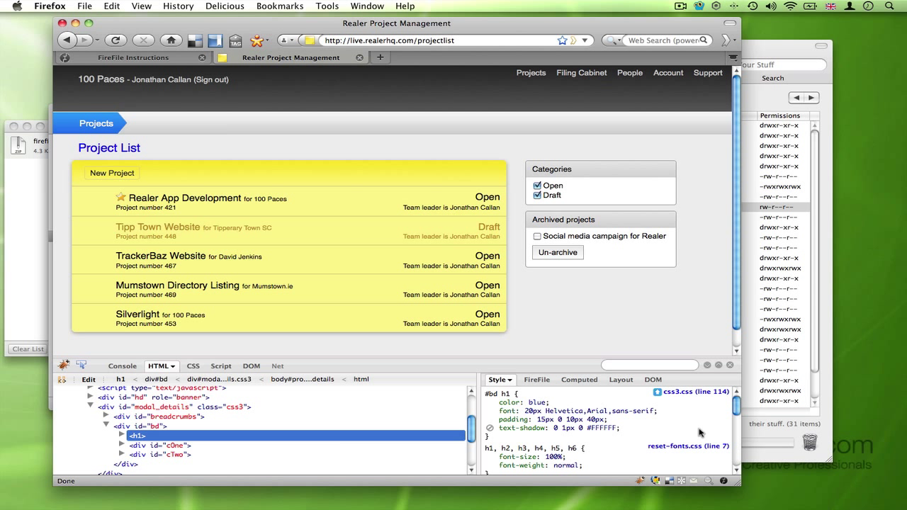
Save the css3.css change to the server via FireFile and hide the saved-files notice
{"action": "left_click", "coordinate": [657, 394]}
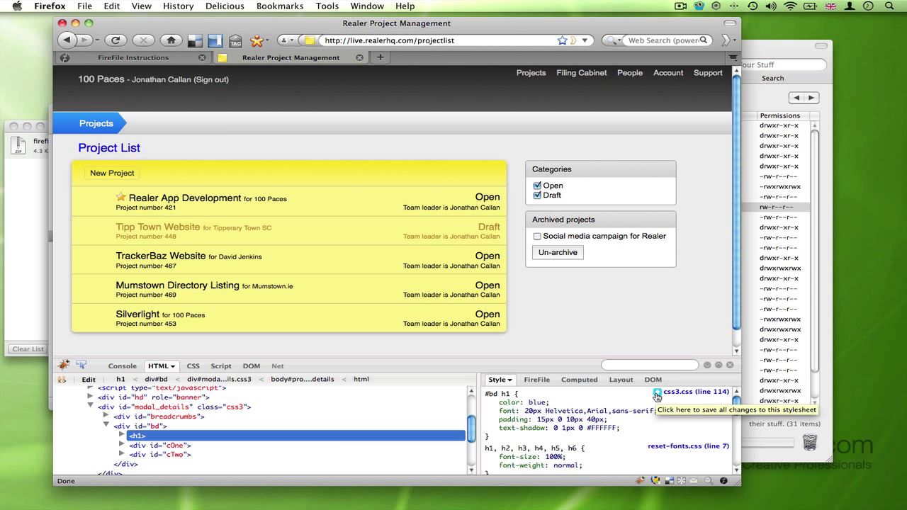
{"action": "left_click", "coordinate": [657, 395]}
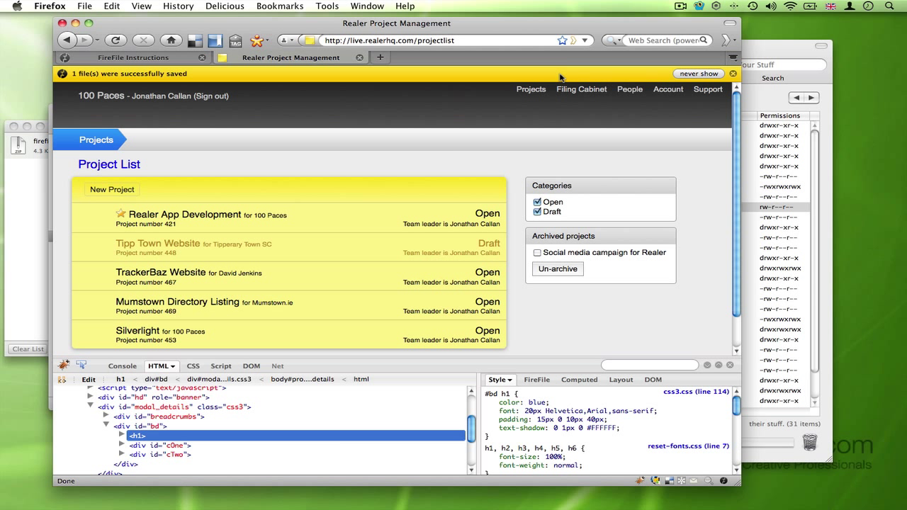
{"action": "left_click", "coordinate": [699, 74]}
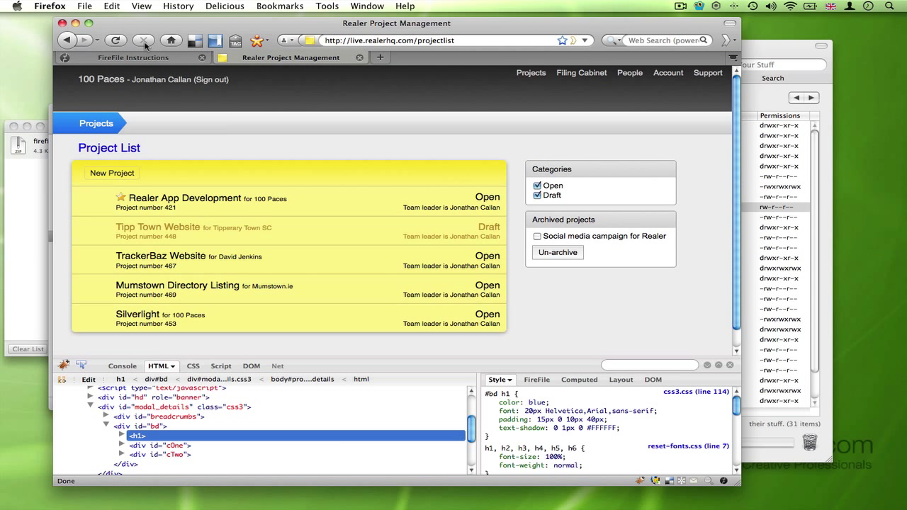
Reload to confirm the blue heading, revert the #bd h1 colour to #222222, and reload
{"action": "left_click", "coordinate": [116, 40]}
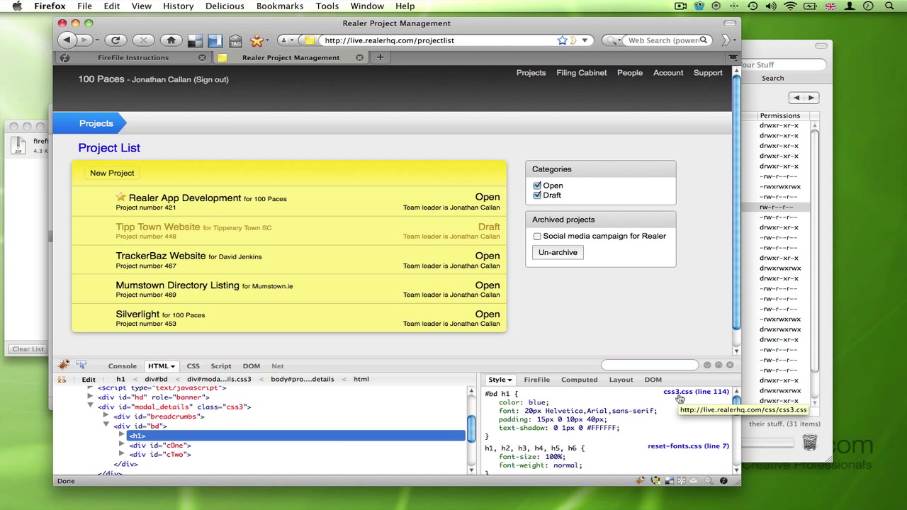
{"action": "left_click", "coordinate": [538, 403]}
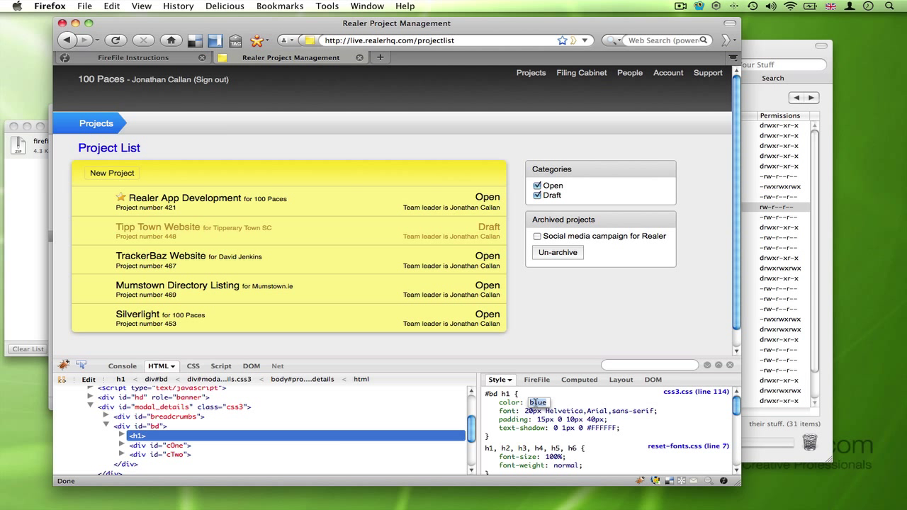
{"action": "type", "text": "#22"}
{"action": "type", "text": "2222"}
{"action": "key", "text": "Tab"}
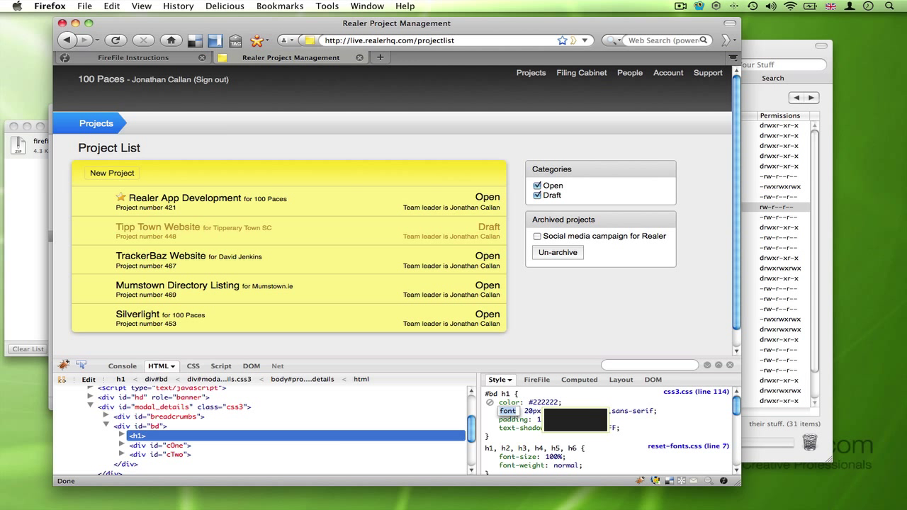
{"action": "key", "text": "Tab"}
{"action": "left_click", "coordinate": [674, 420]}
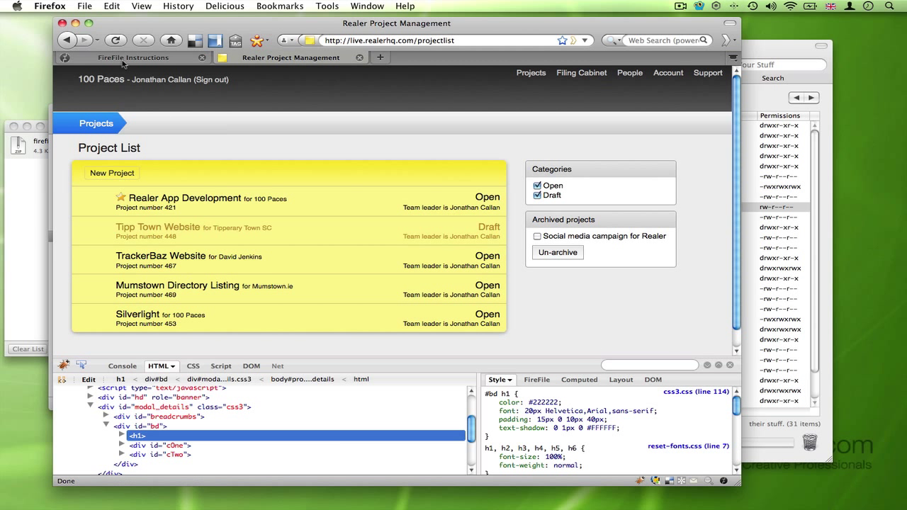
{"action": "left_click", "coordinate": [115, 39]}
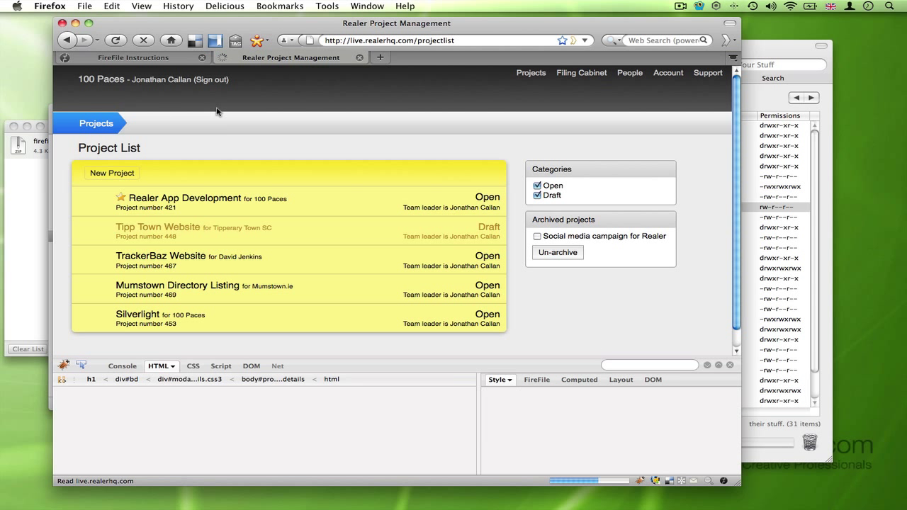